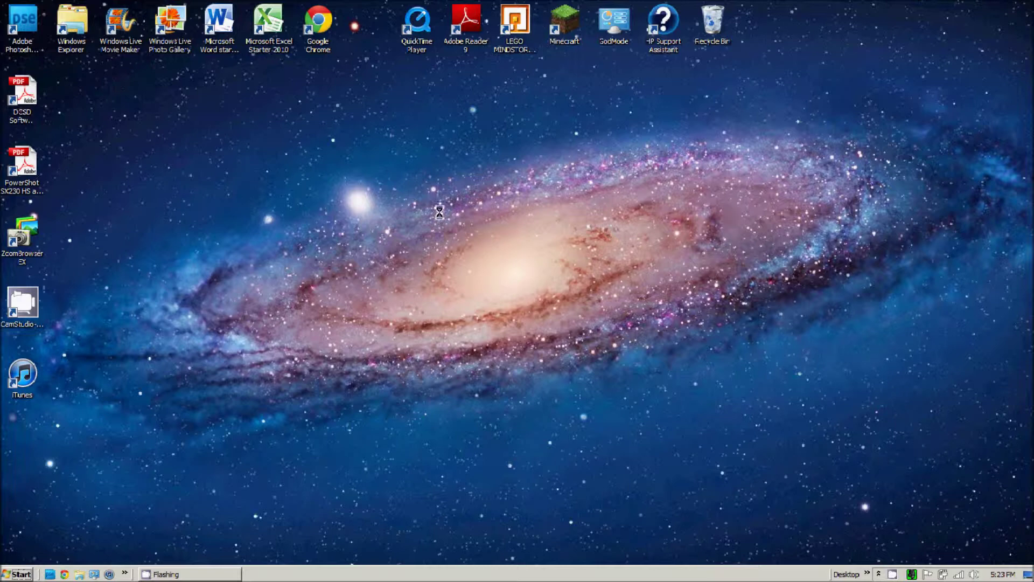
Launch the Cyborg Profile Editor from the tray icon and dismiss the startup tip
right_click(911, 574)
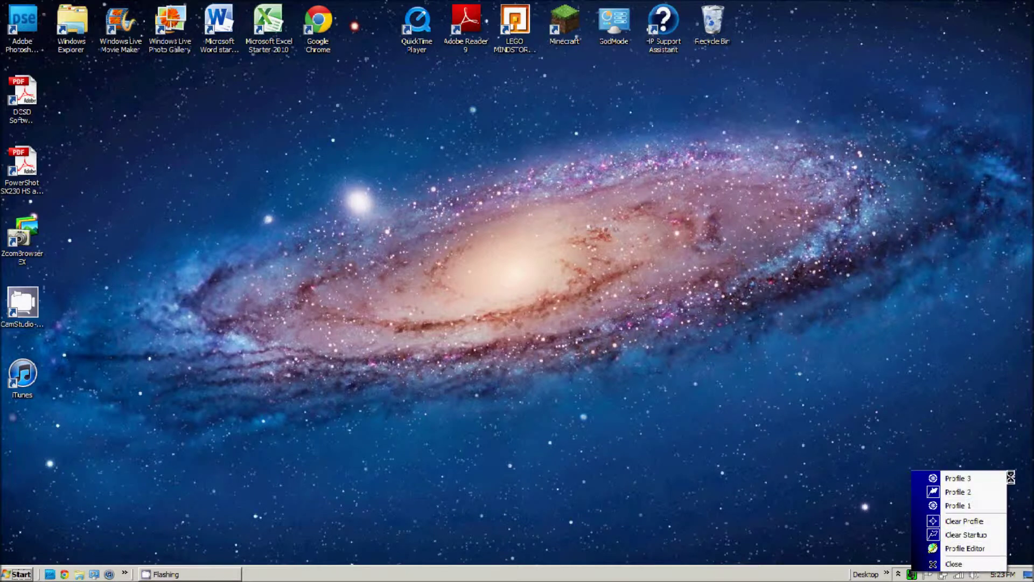
left_click(971, 549)
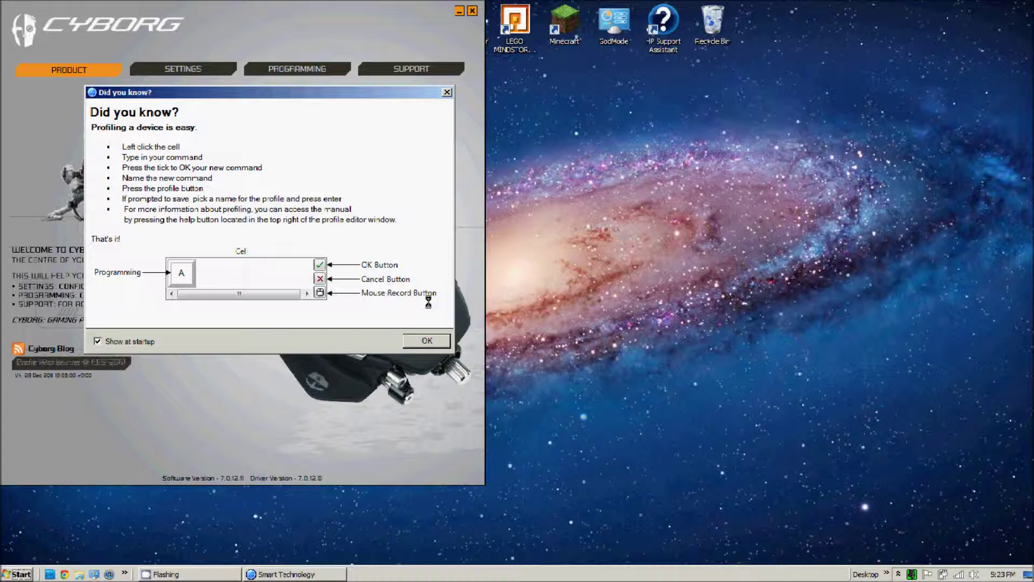
left_click(426, 340)
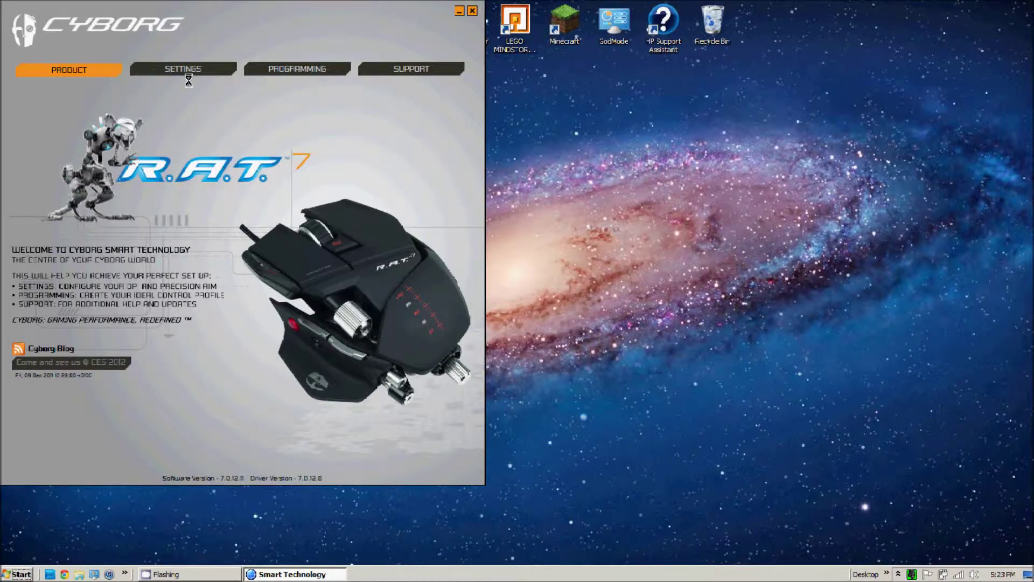
Browse the Programming and Product pages, then show the DPI settings (6400 dpi, Precision Aim 15%)
left_click(317, 68)
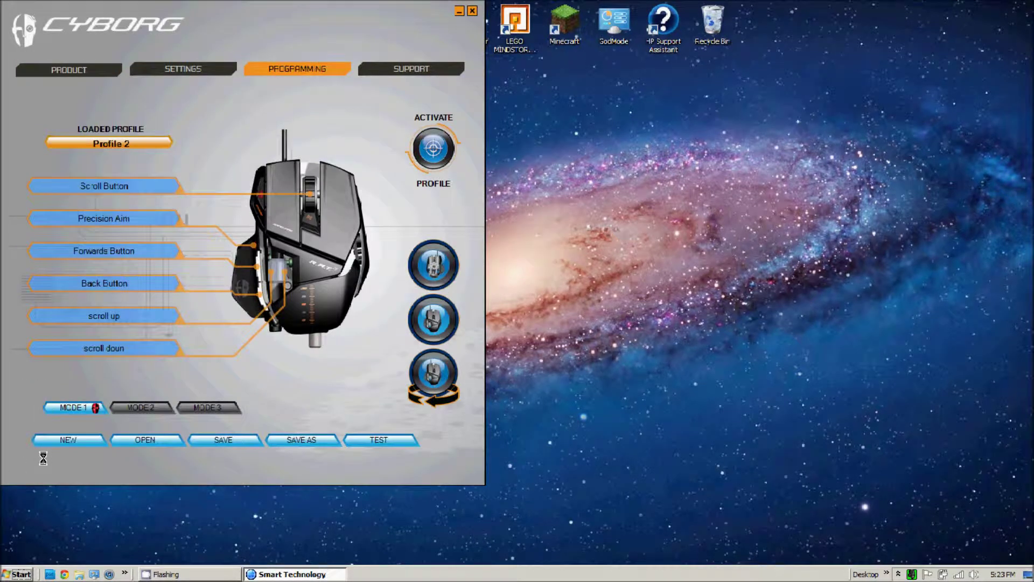
left_click(75, 69)
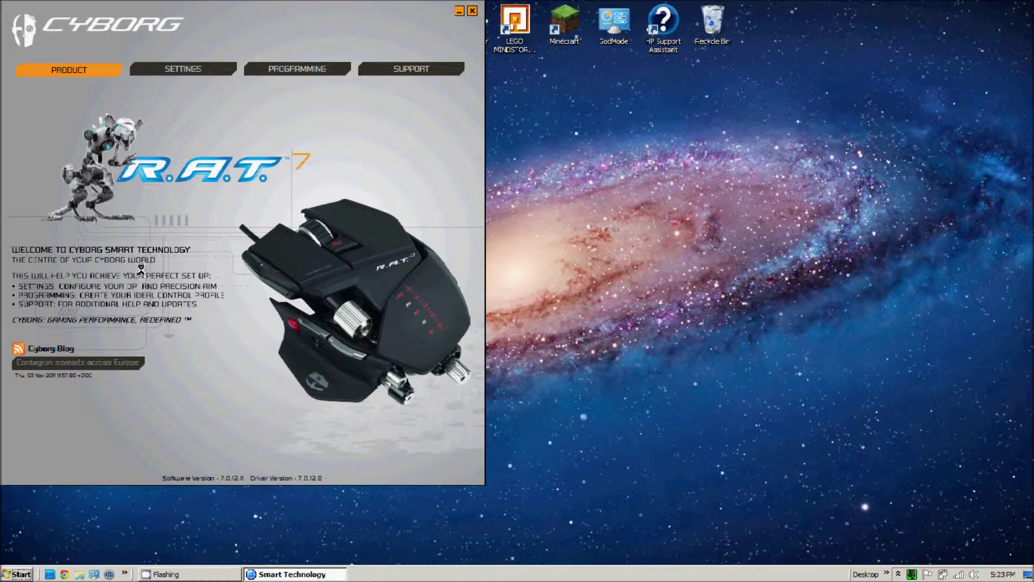
left_click(159, 69)
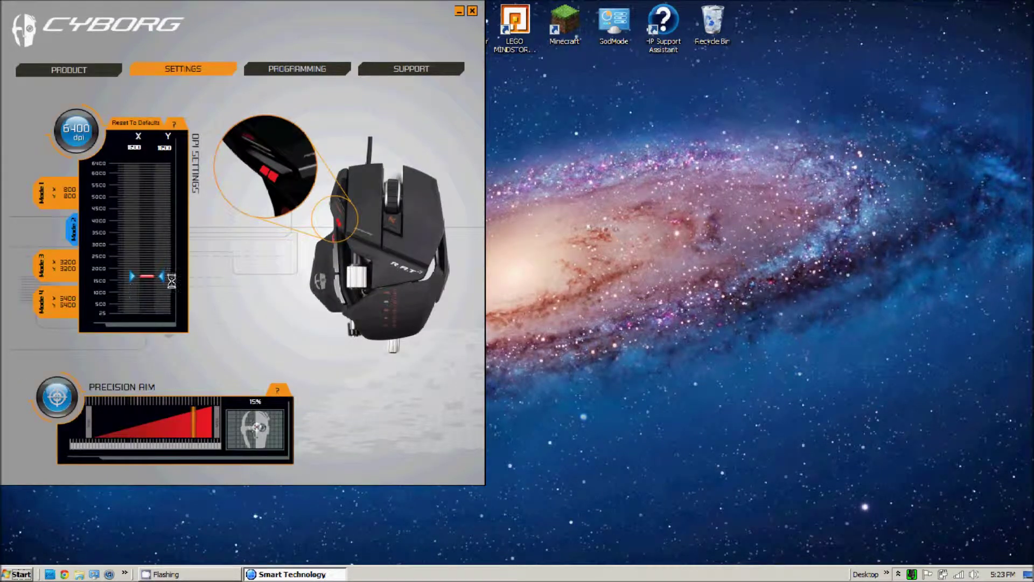
Check DPI Modes 1–4 (800, 1600, 3200, 6400), then show Profile 2's button programming page
left_click(64, 189)
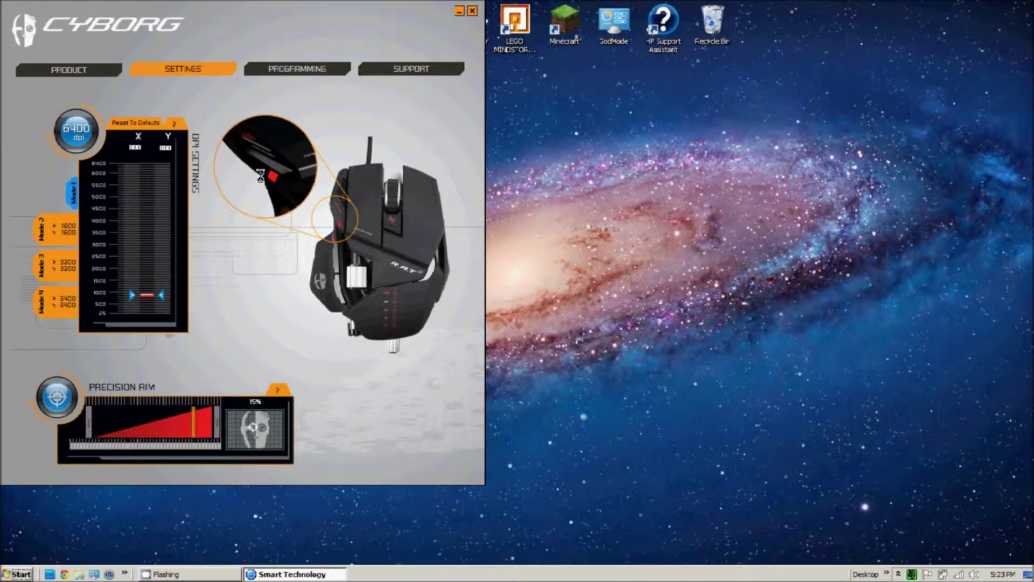
left_click(70, 221)
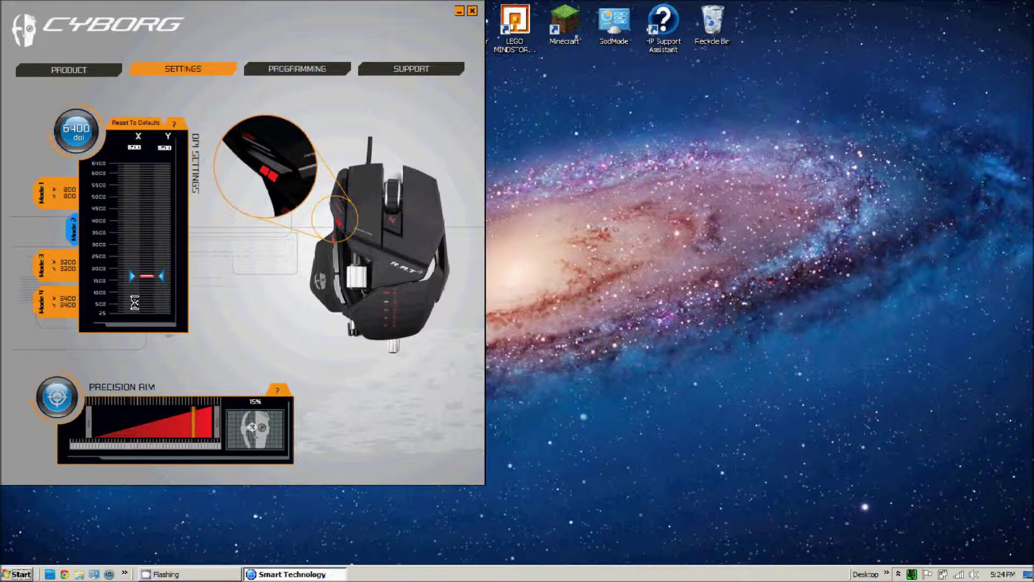
left_click(67, 267)
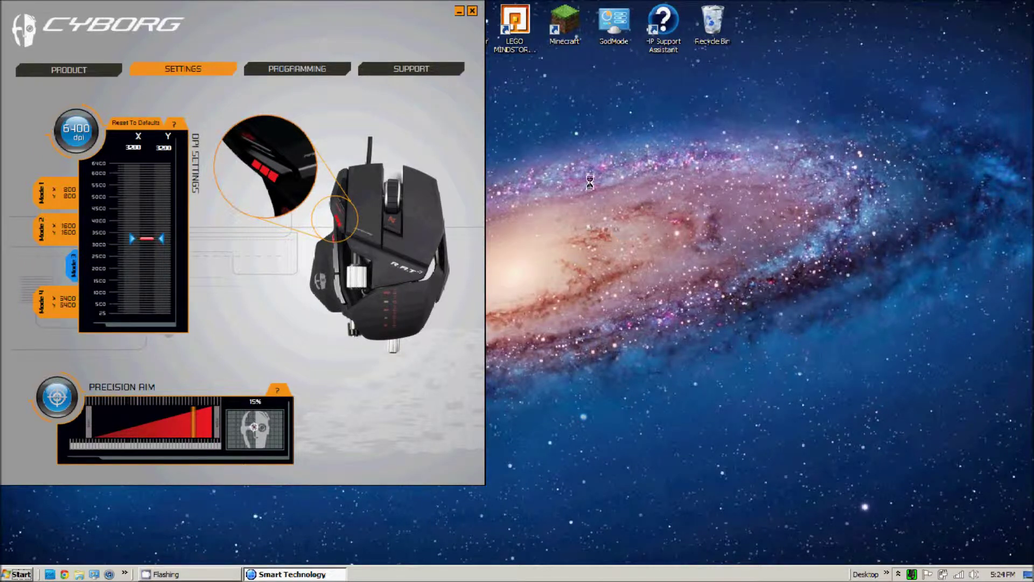
left_click(69, 291)
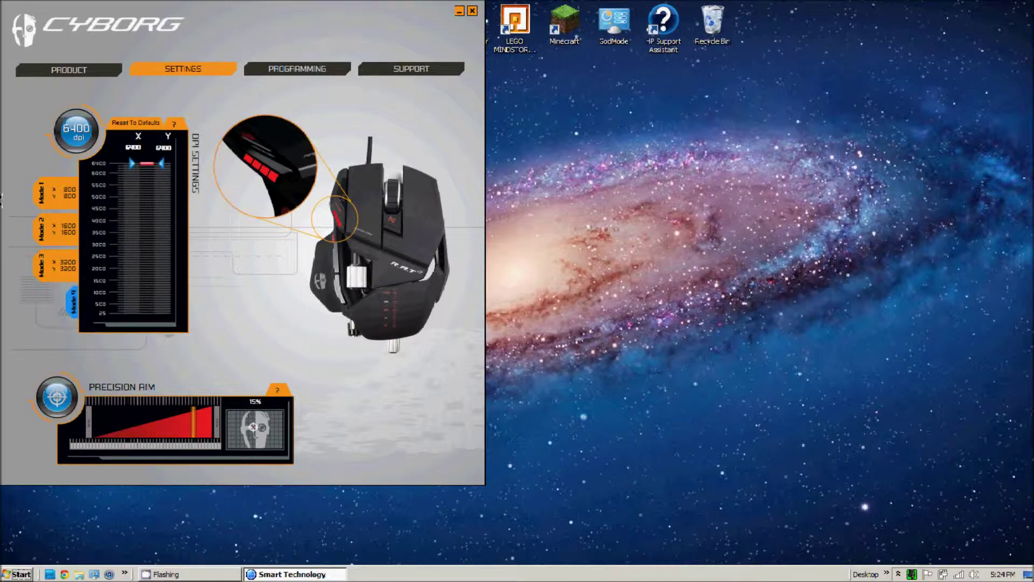
left_click(77, 233)
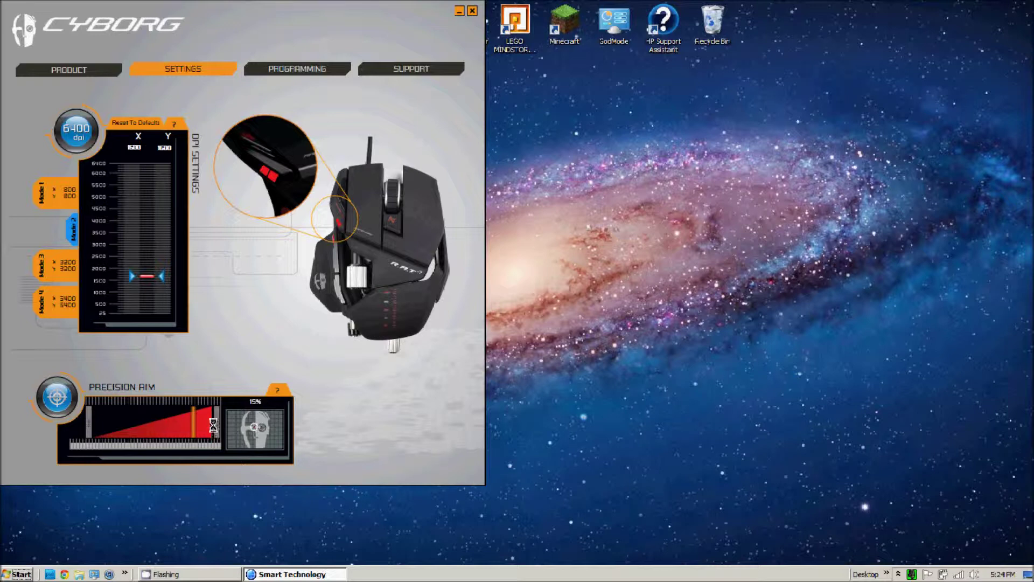
left_click(281, 72)
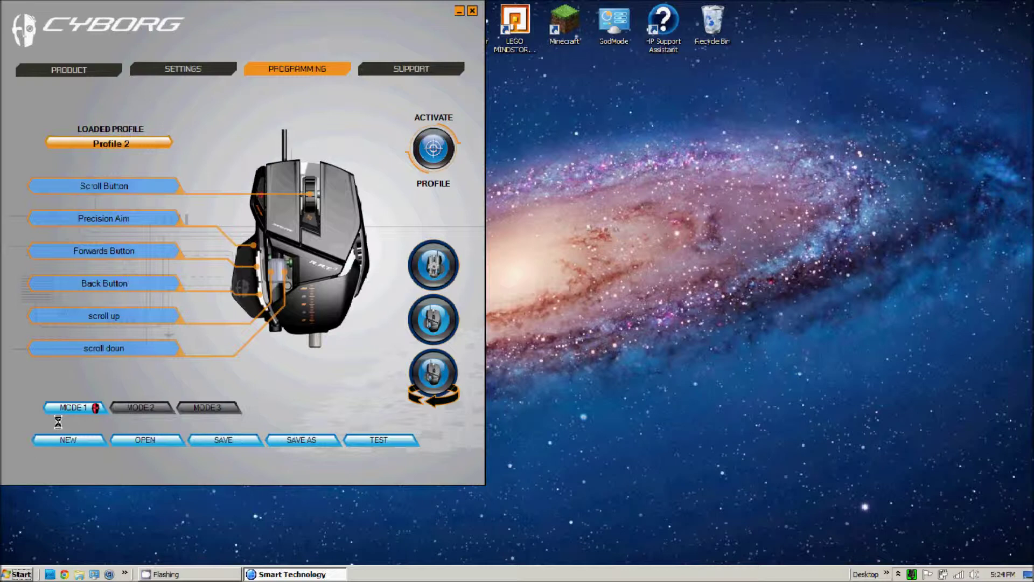
Start a new blank profile and begin a new key-press command for Thumb Anticlockwise
left_click(65, 439)
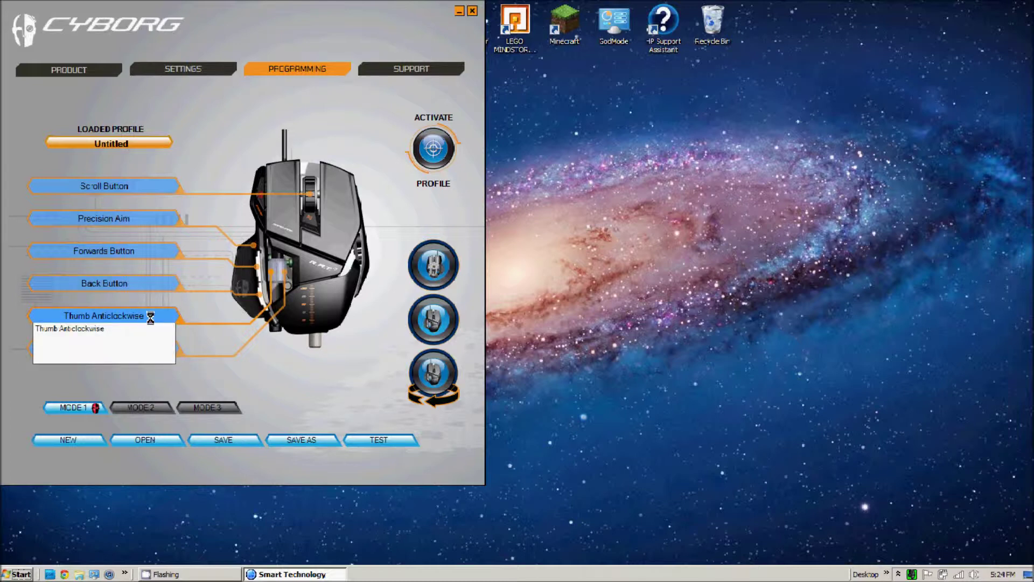
right_click(168, 329)
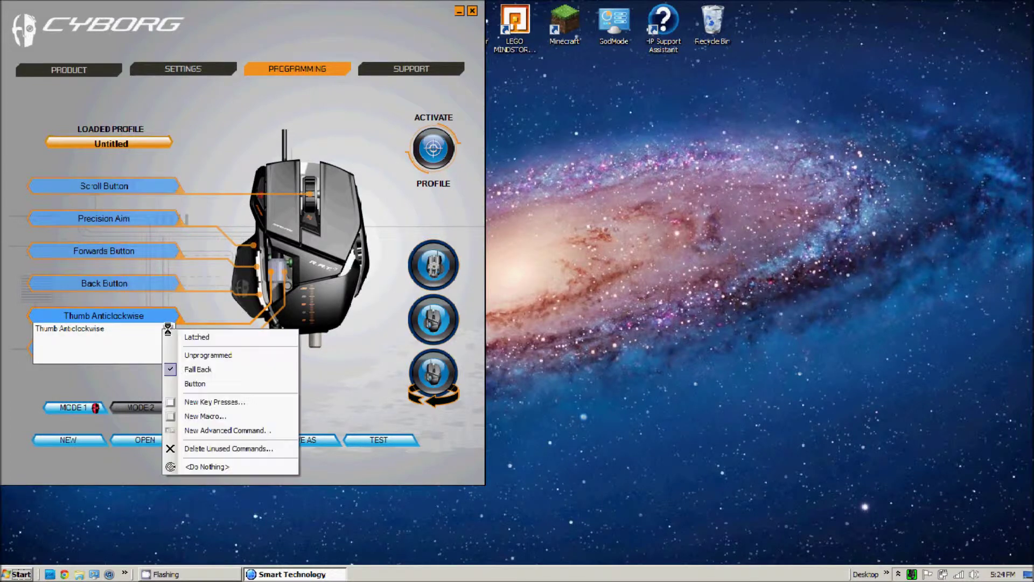
left_click(216, 401)
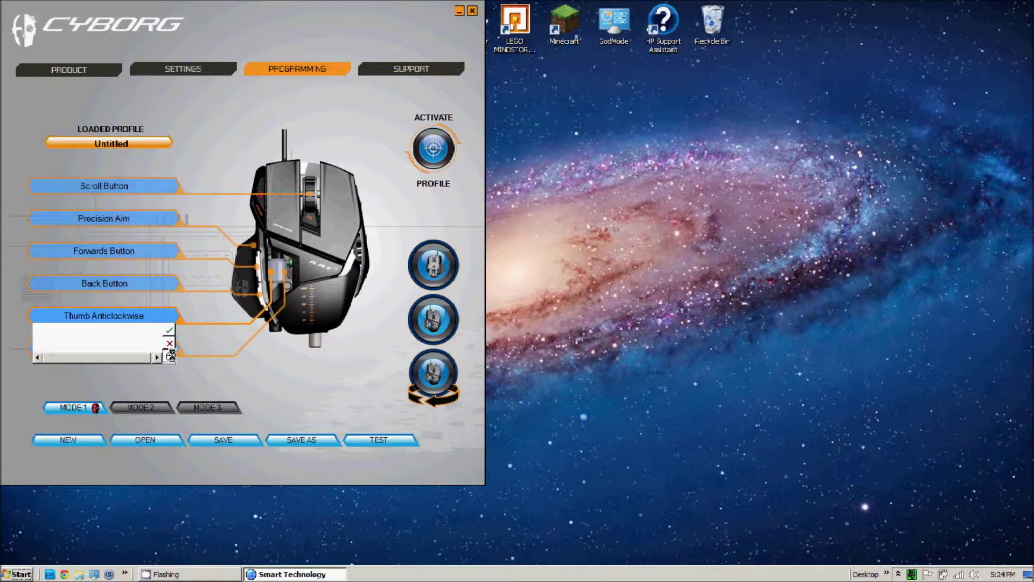
Record a wheel-up into the Thumb Anticlockwise command and name it 'scroll 1'
left_click(115, 345)
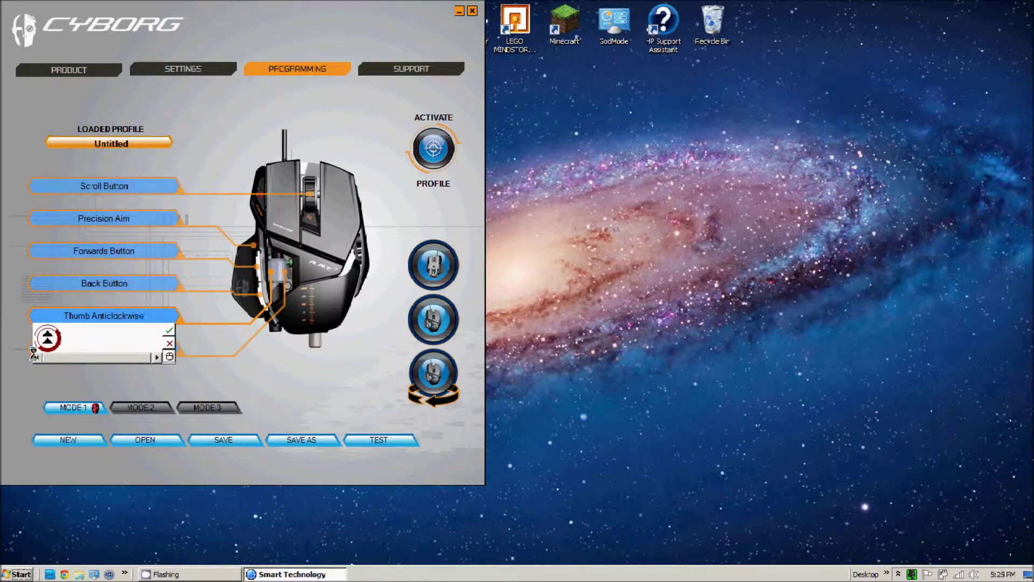
left_click(169, 330)
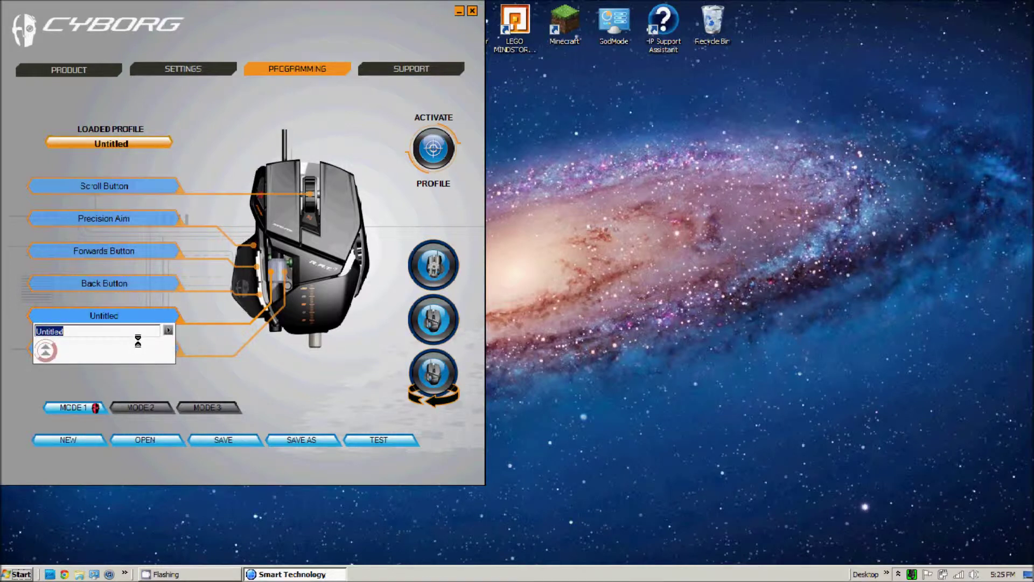
type("se = scroll 1")
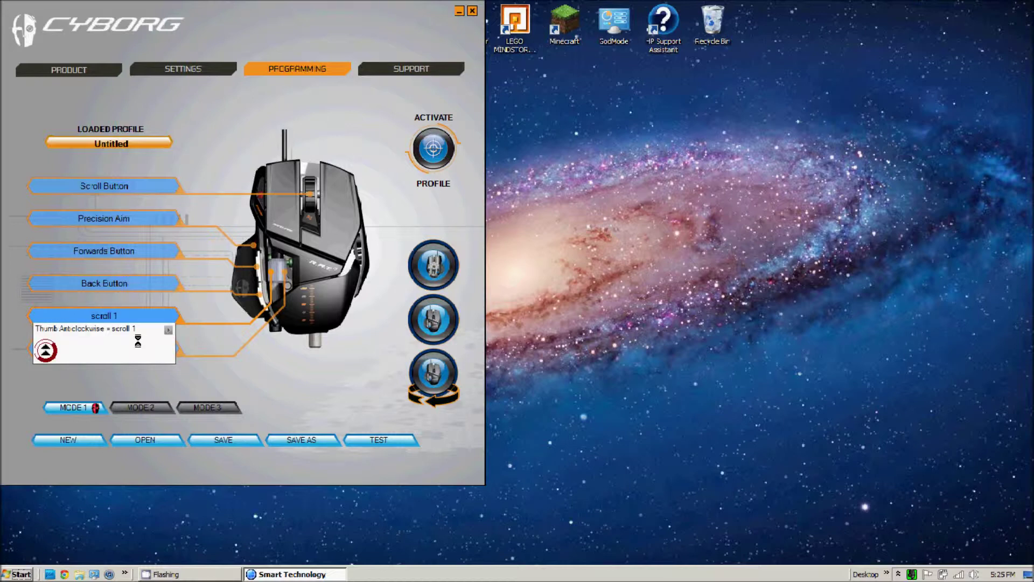
left_click(169, 330)
left_click(170, 348)
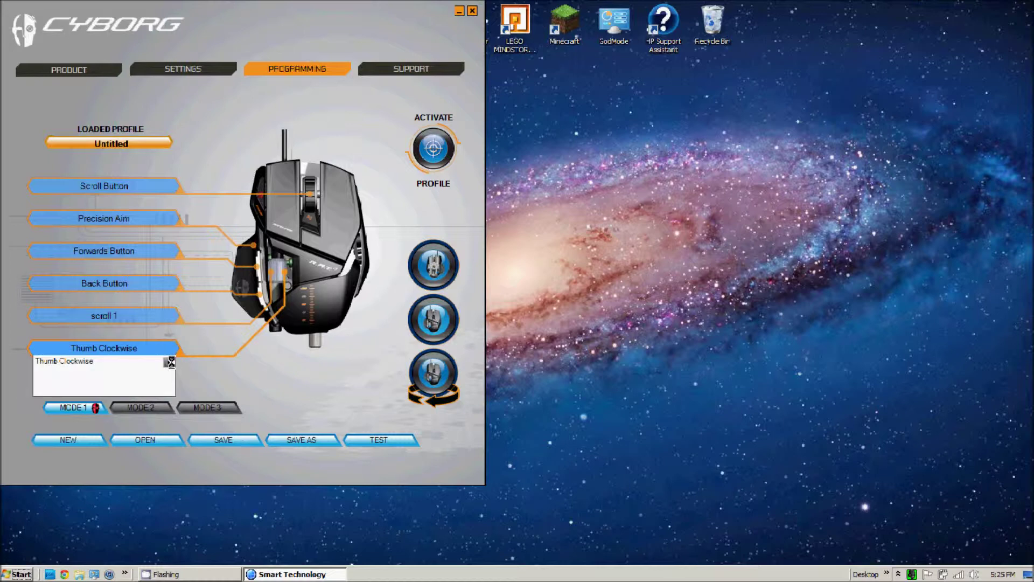
left_click(170, 361)
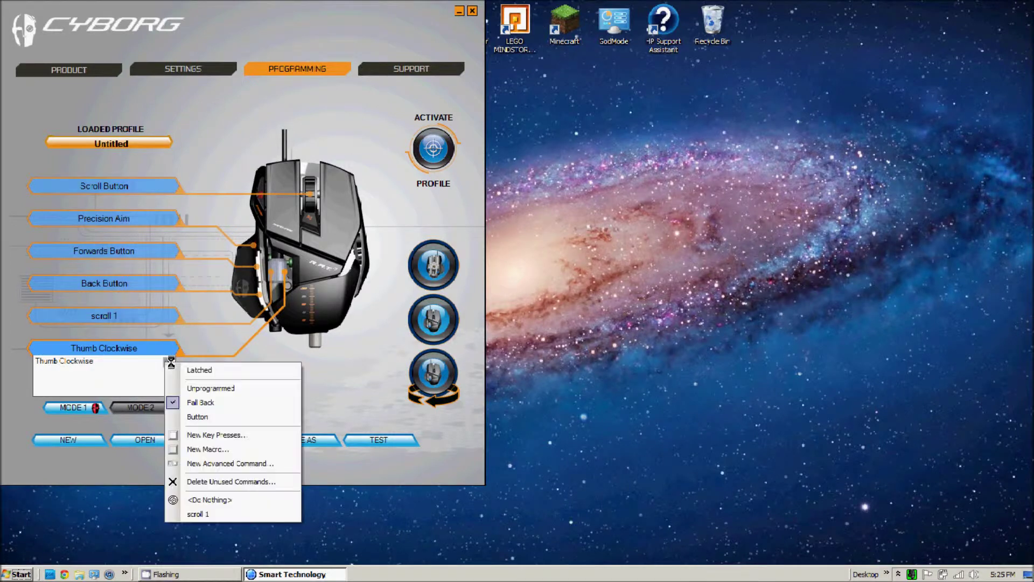
Record a wheel-down as the Thumb Clockwise key-press command and name it 'scroll 2'
left_click(214, 434)
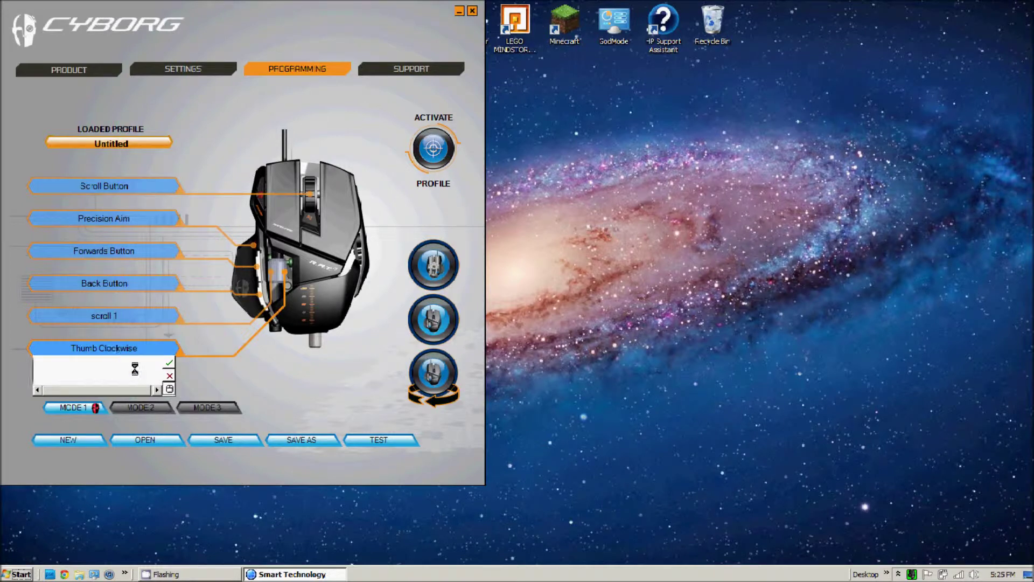
scroll(135, 368, "down", 1)
left_click(169, 363)
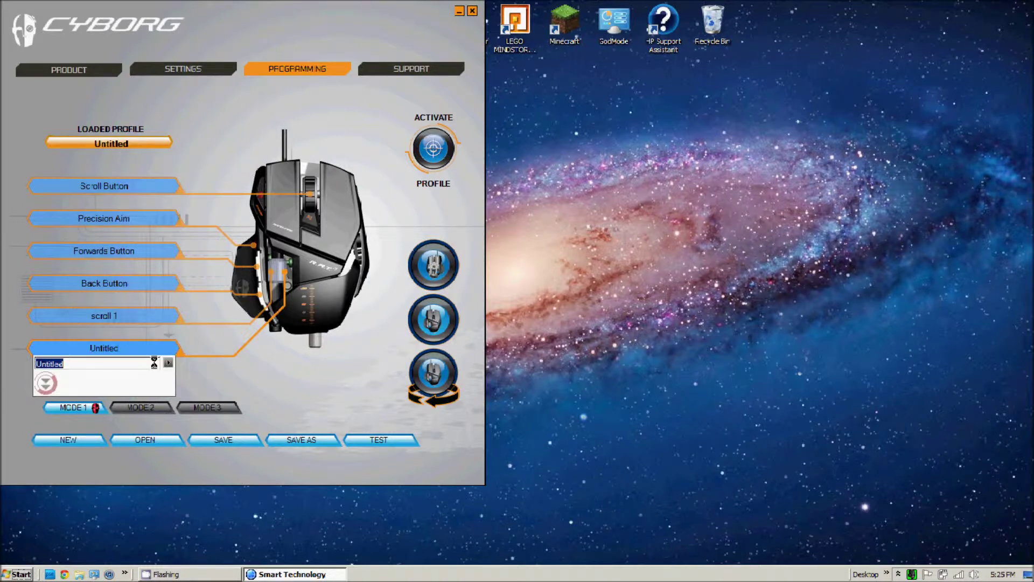
type("scroll 2")
key("Return")
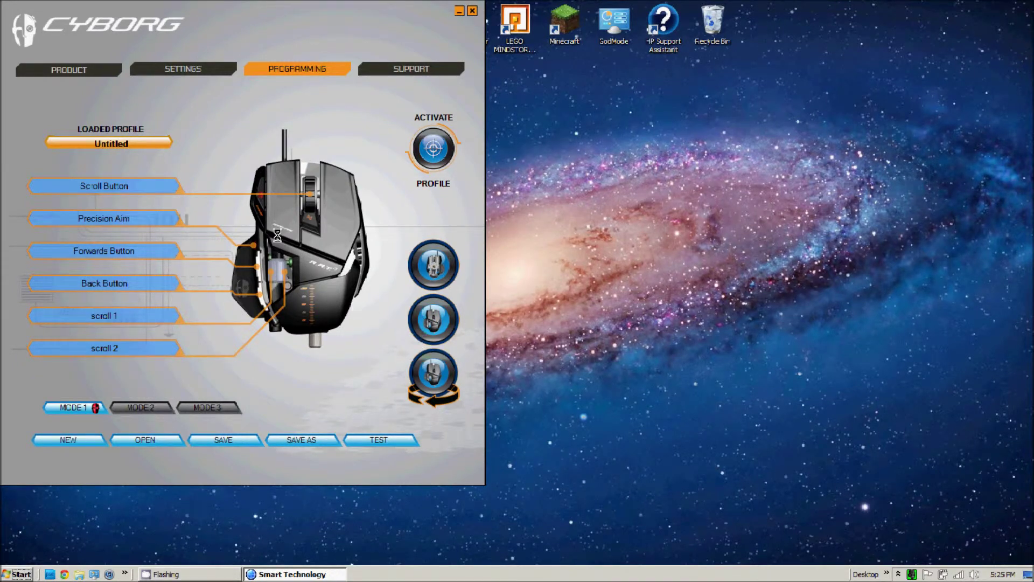
left_click(92, 251)
left_click(146, 410)
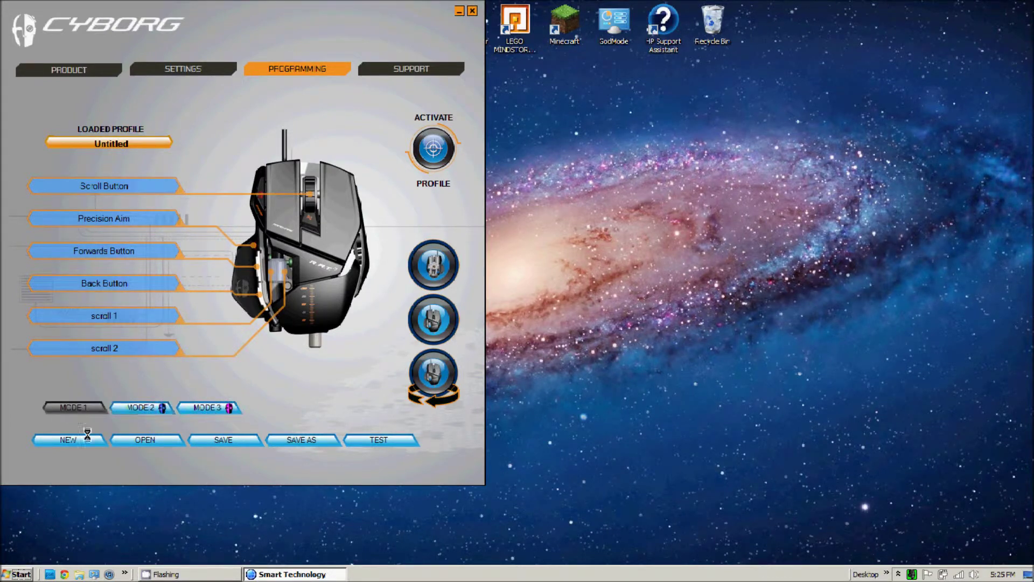
left_click(77, 404)
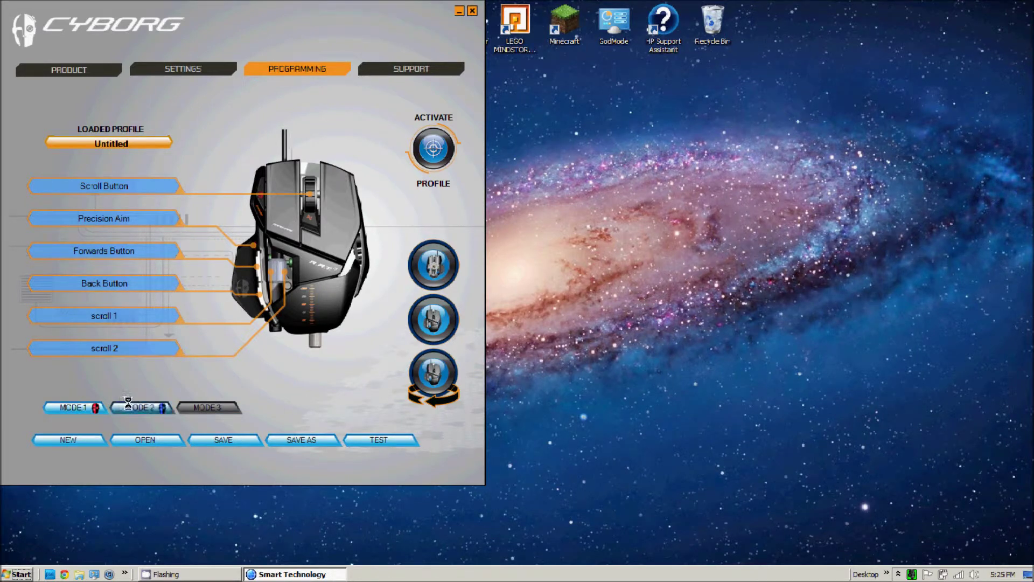
left_click(210, 406)
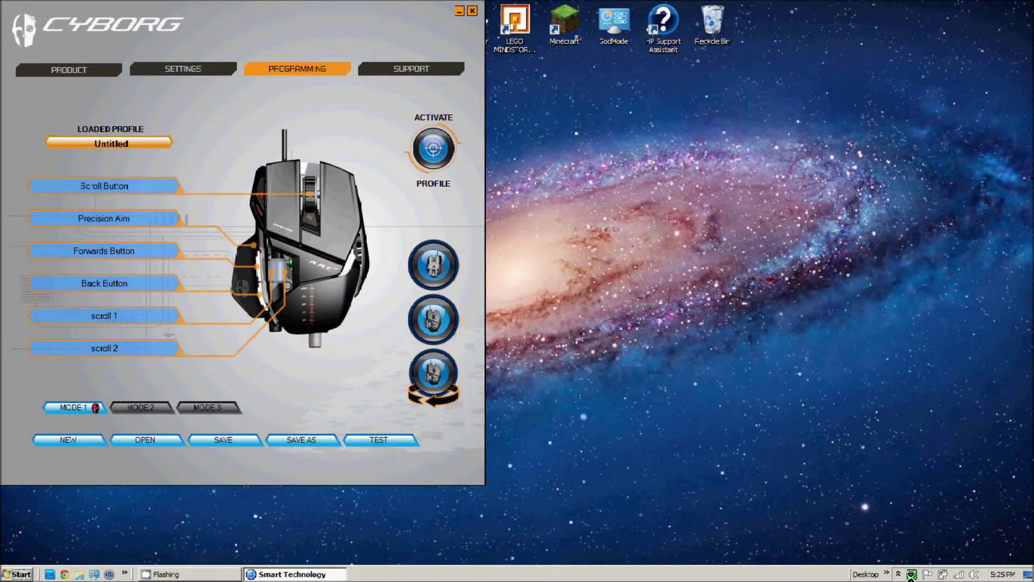
right_click(911, 576)
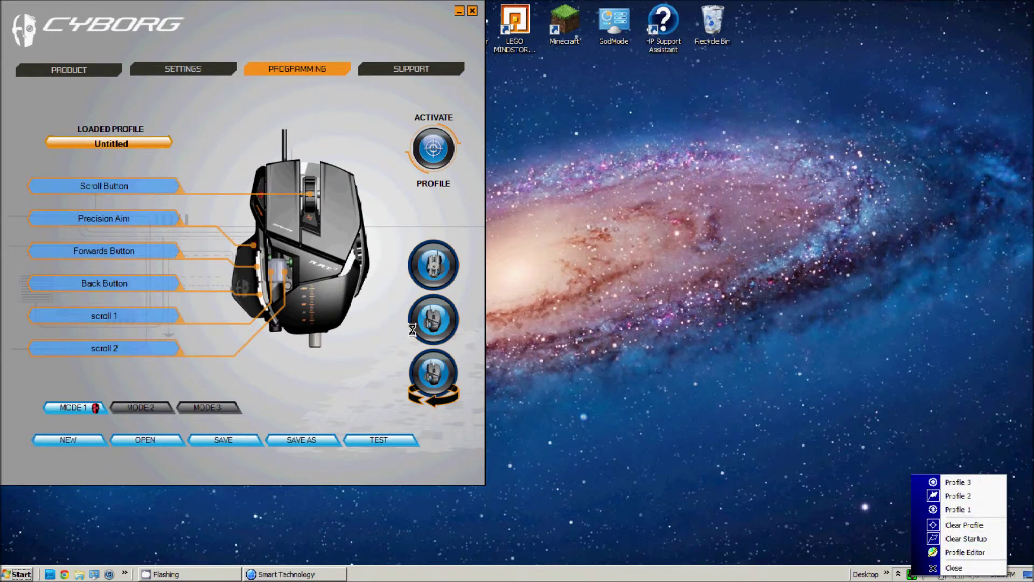
left_click(355, 271)
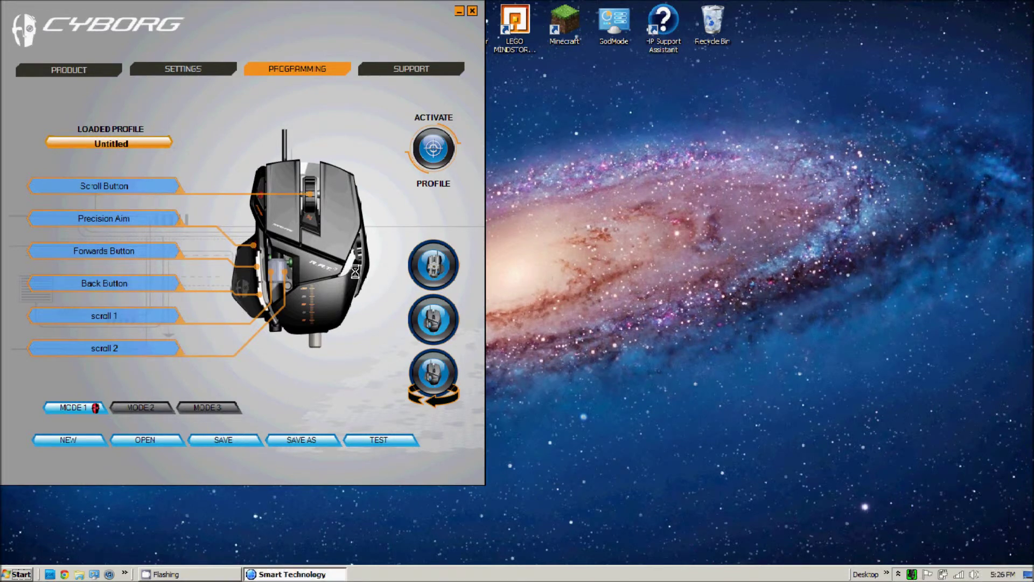